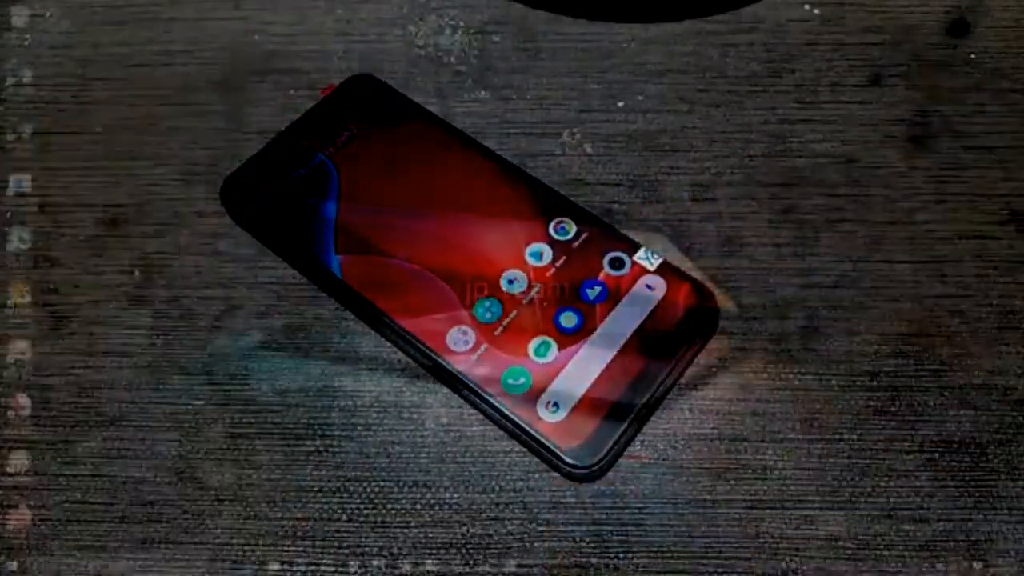
Open the Compressed folder inside Downloads.
right_click(28, 12)
left_click(38, 21)
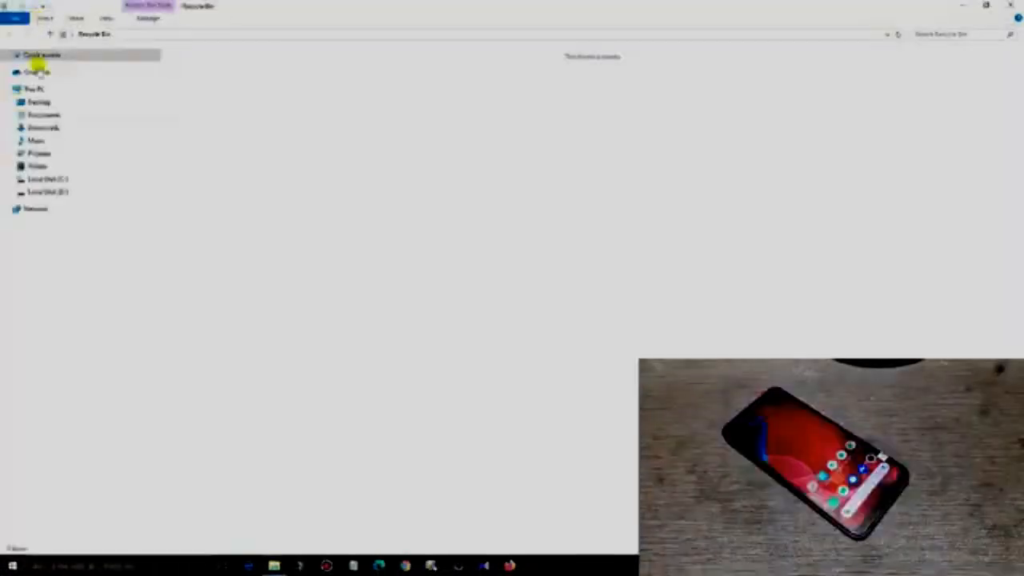
left_click(44, 128)
double_click(236, 49)
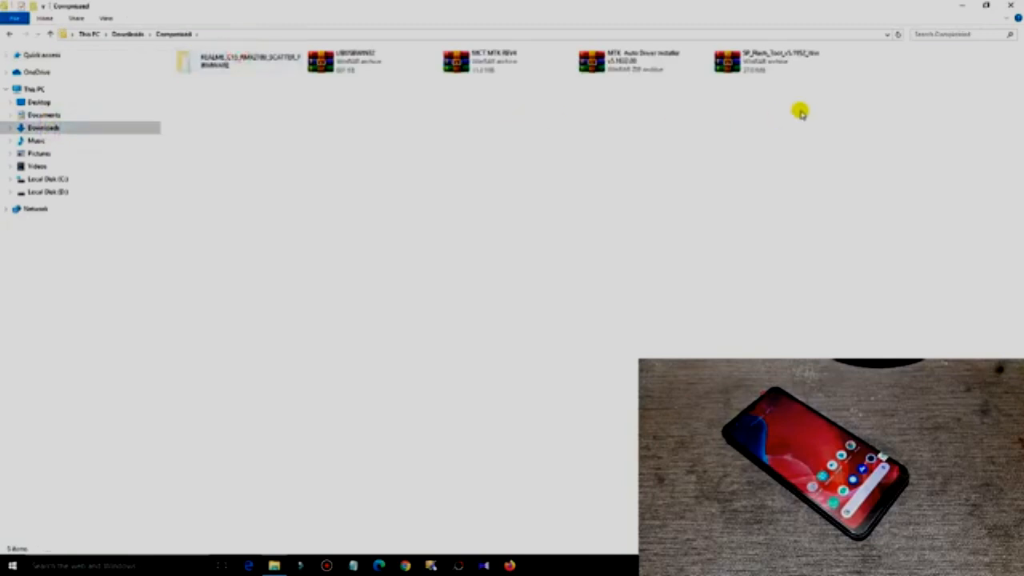
Review the downloaded archives and find the Android scatter file in the REALME_C15_RMX2180_SCATTER_FIRMWARE folder, returning to the Compressed folder.
left_click_drag(700, 103, 356, 53)
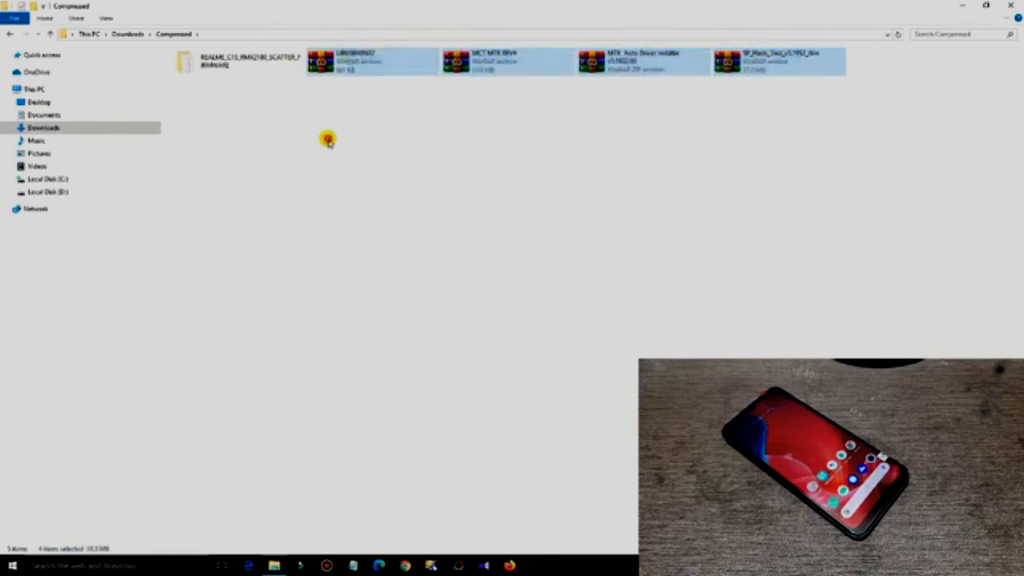
left_click(328, 139)
left_click(196, 56)
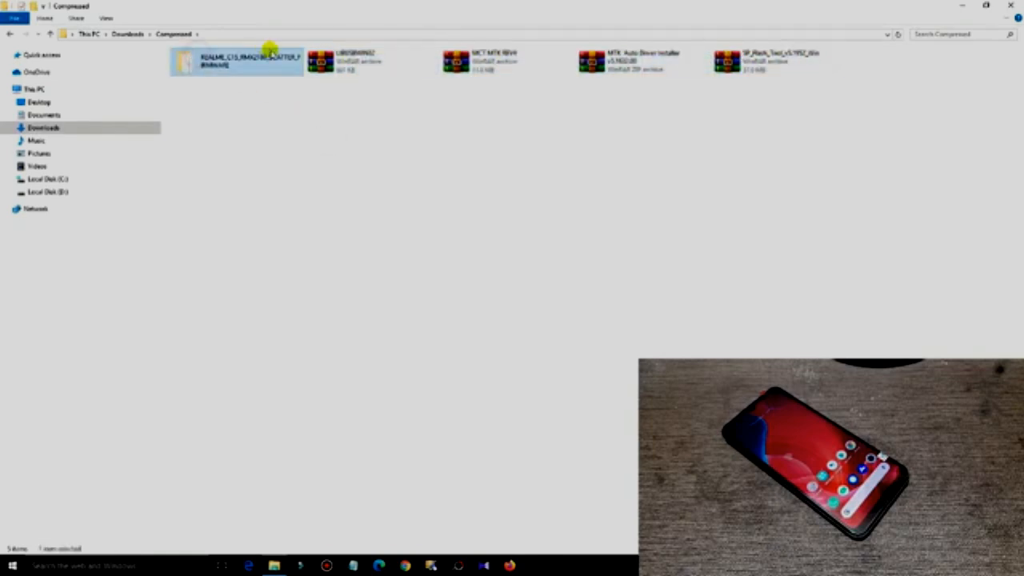
double_click(210, 62)
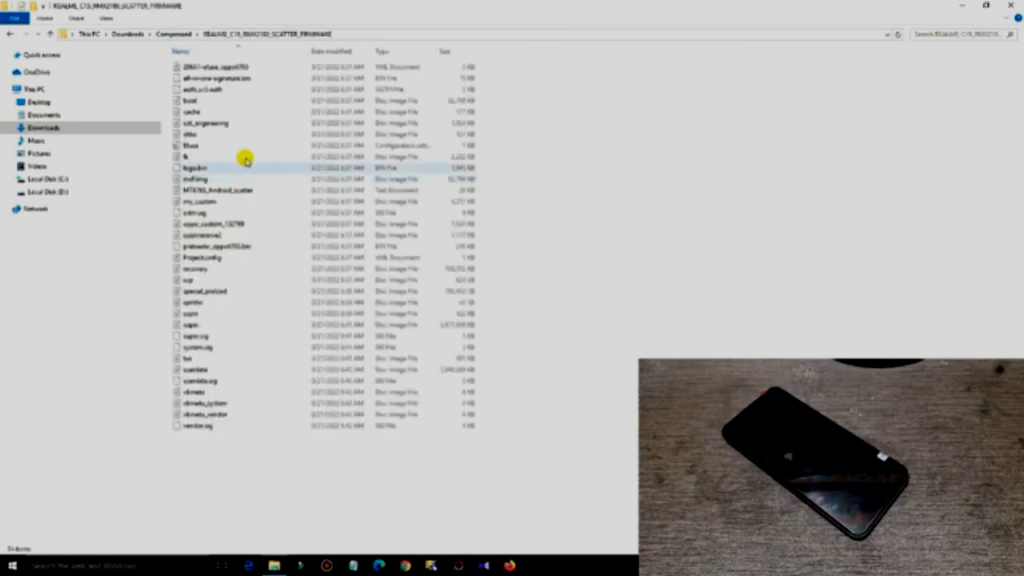
left_click(240, 192)
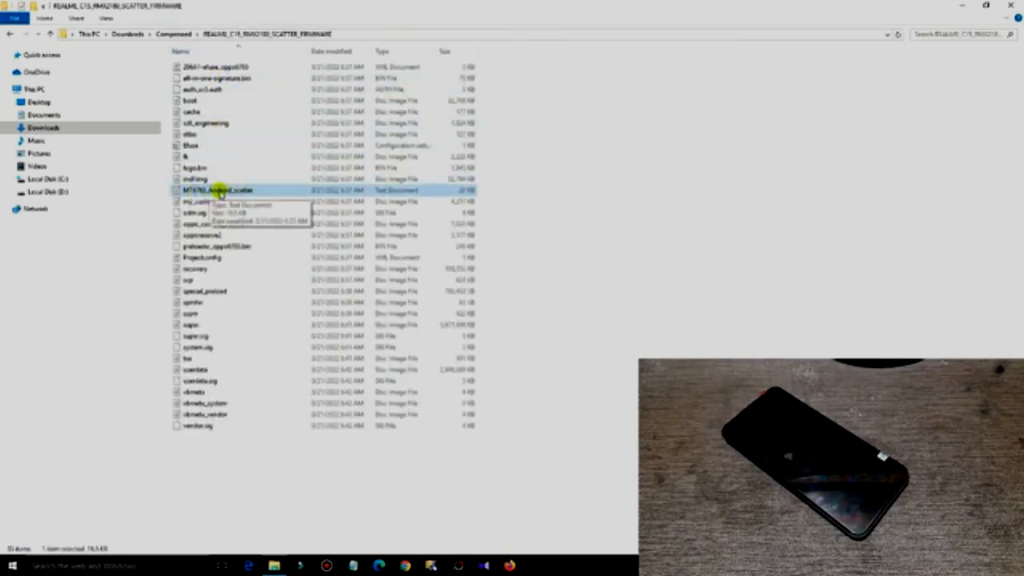
left_click(186, 34)
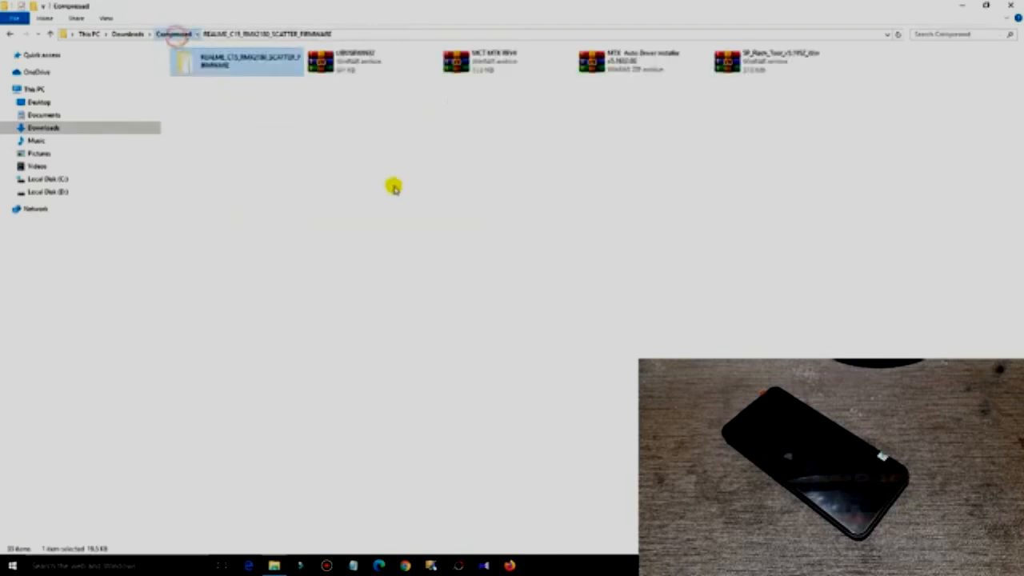
Open the MTK Auto Driver Installer v5.1632.00 archive and launch the driver installer in its Driver_Auto_Installer folder.
left_click(620, 63)
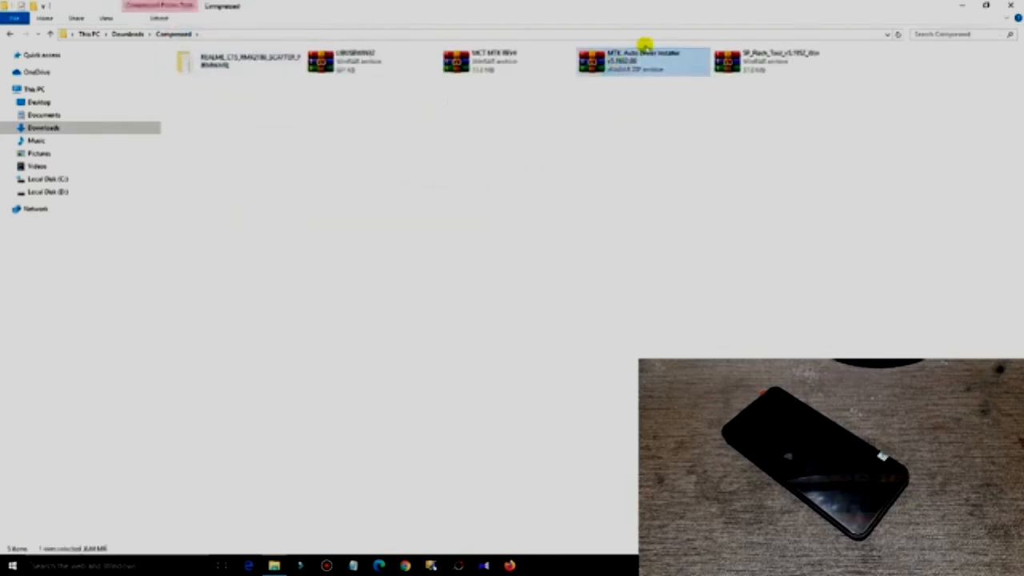
double_click(615, 61)
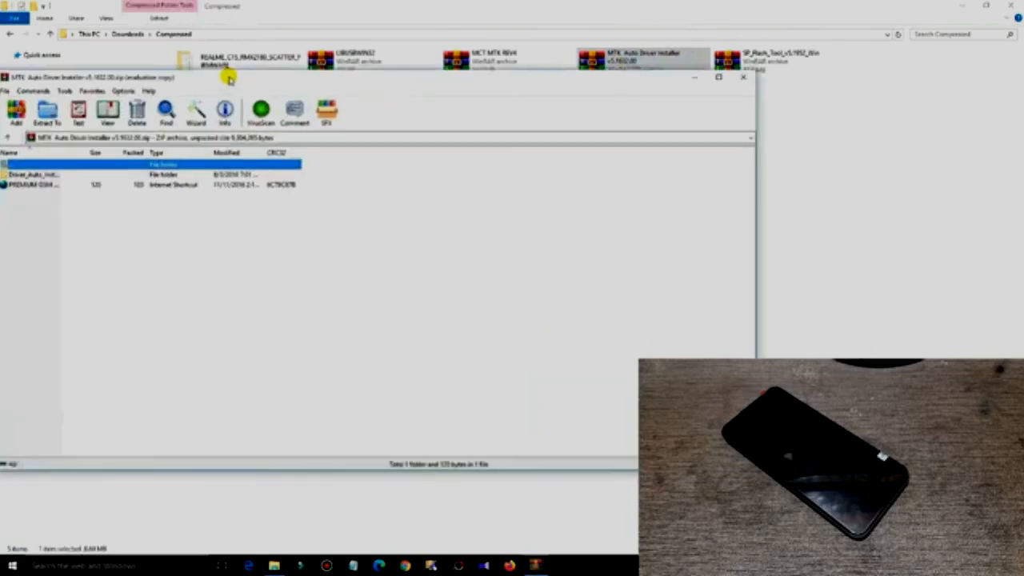
left_click(78, 183)
double_click(78, 183)
double_click(78, 183)
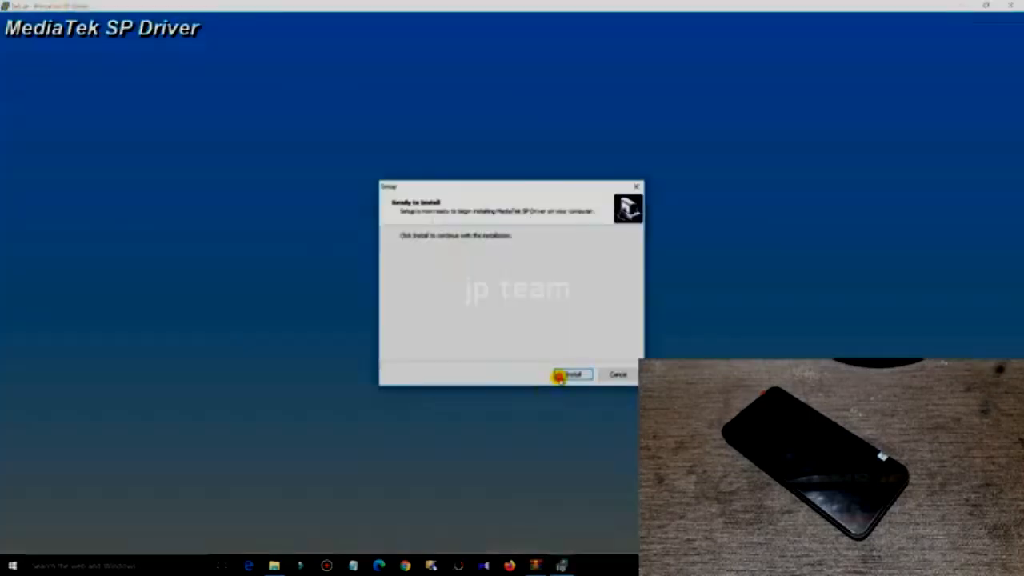
Install the MediaTek SP Driver, agreeing to continue at the USB device prompt, and close the installer archive.
left_click(559, 377)
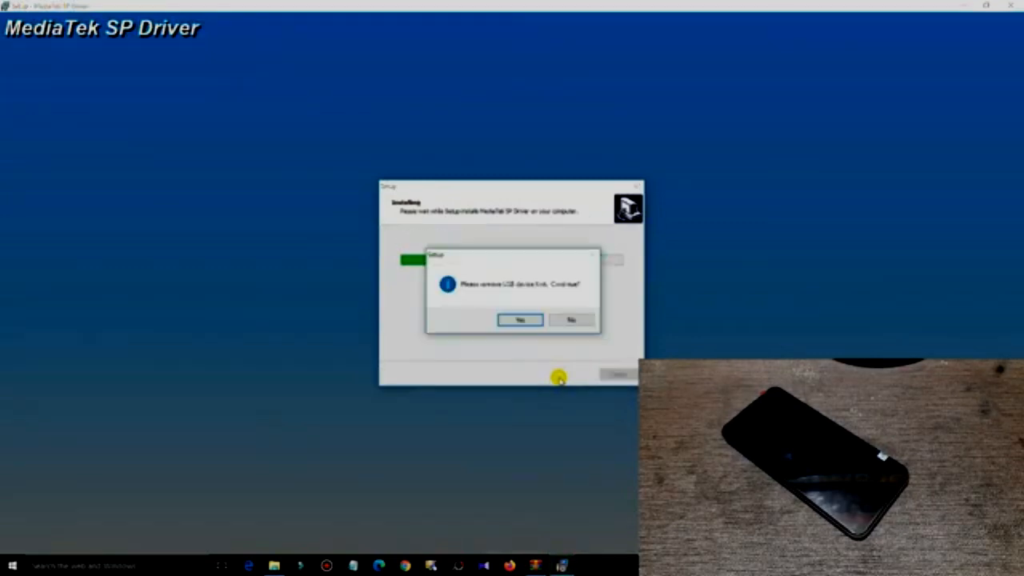
left_click(507, 319)
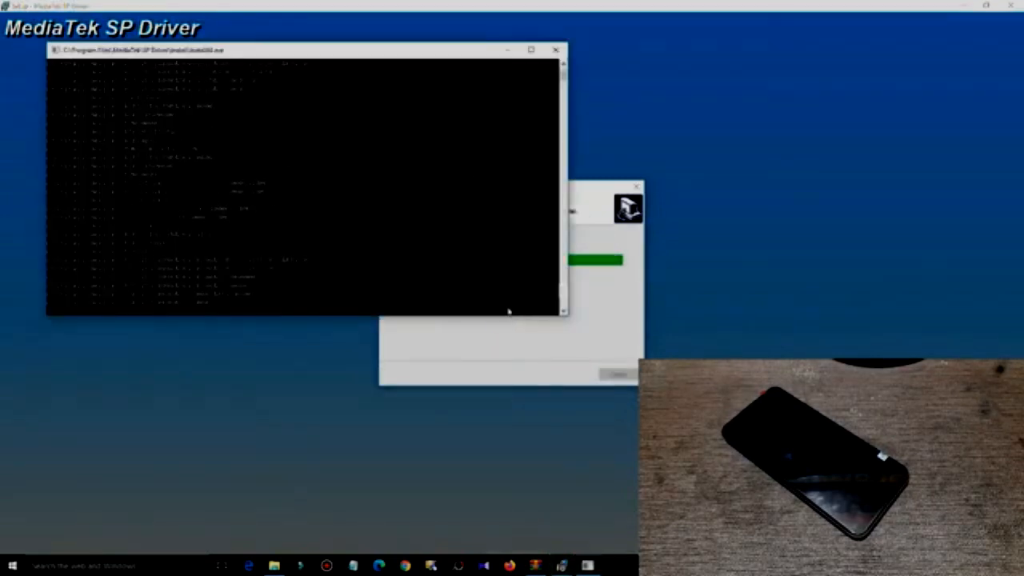
left_click_drag(398, 53, 396, 138)
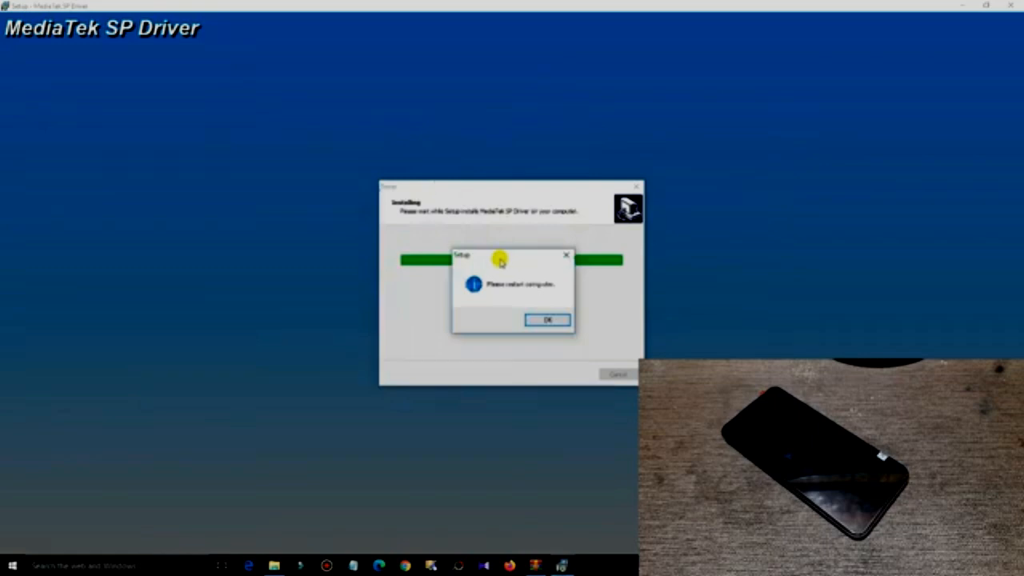
left_click_drag(499, 258, 458, 263)
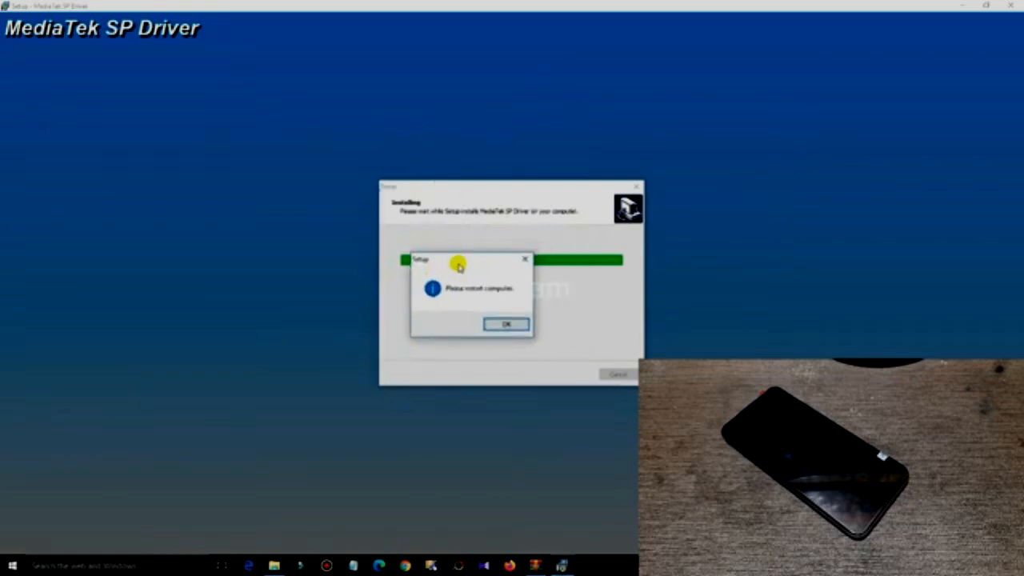
left_click(504, 323)
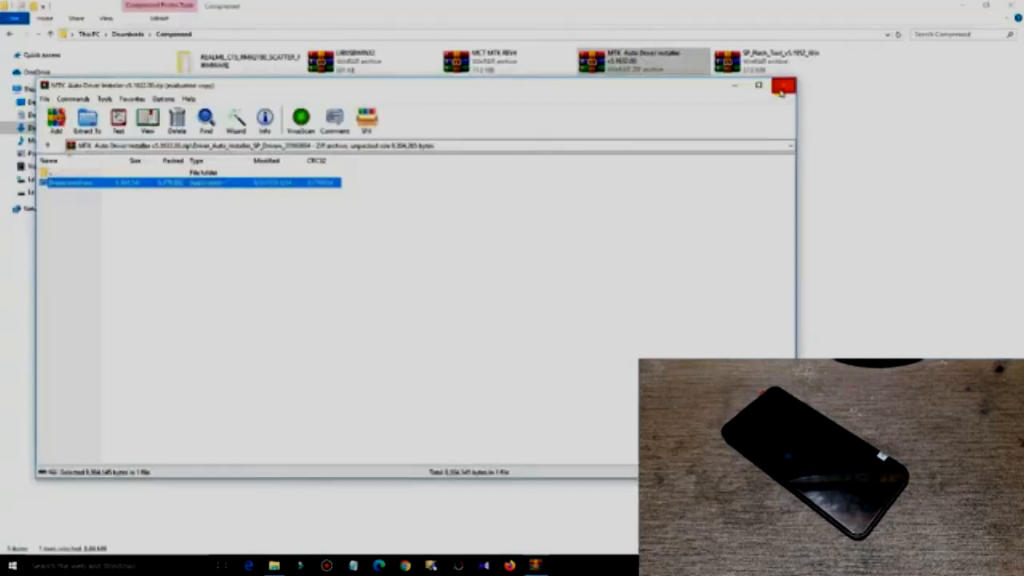
left_click(781, 88)
Open the LIBUSBWIN32 archive and launch the libusb-win32 setup application from its folder.
left_click(365, 66)
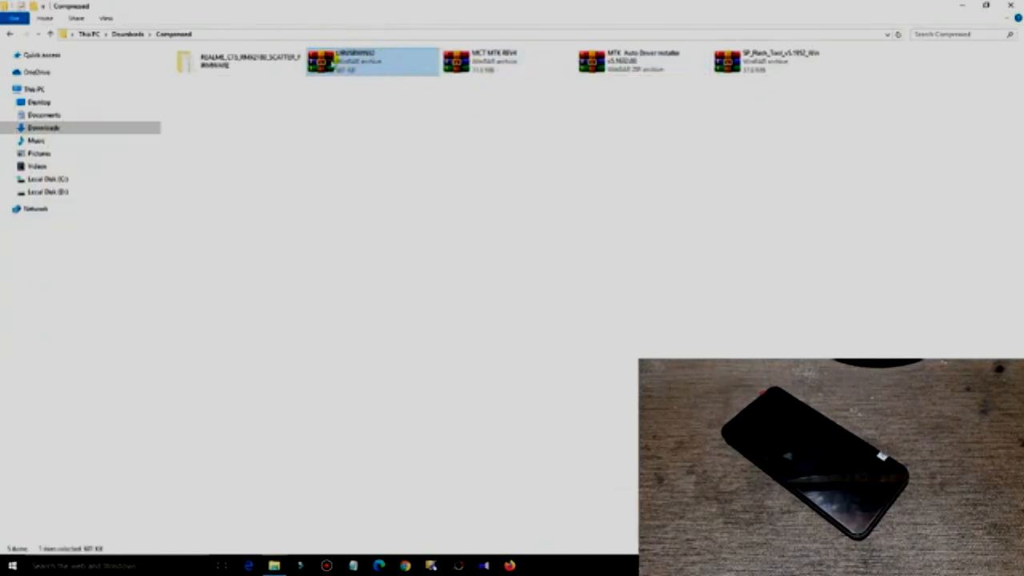
double_click(334, 61)
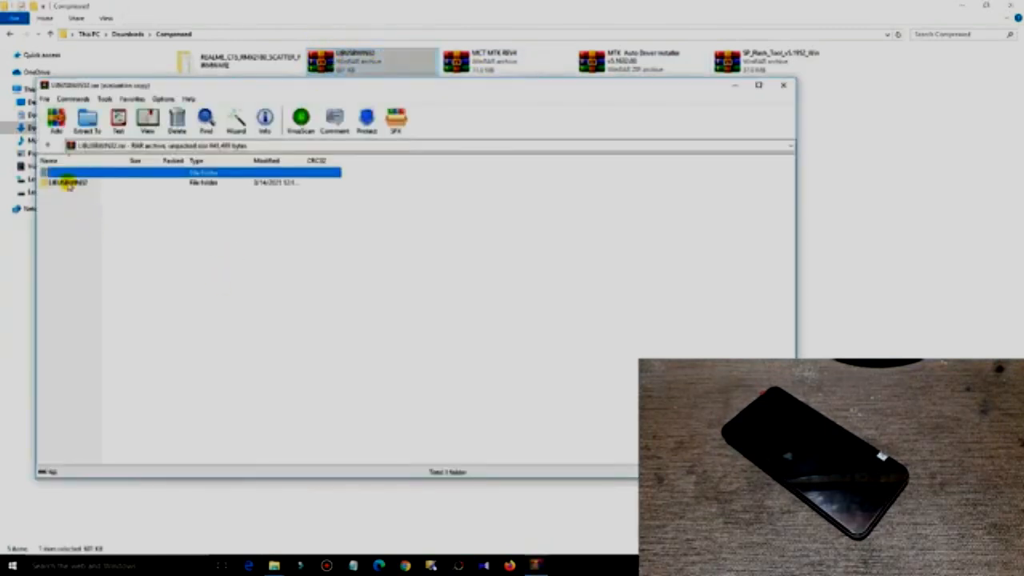
left_click(68, 182)
left_click(73, 228)
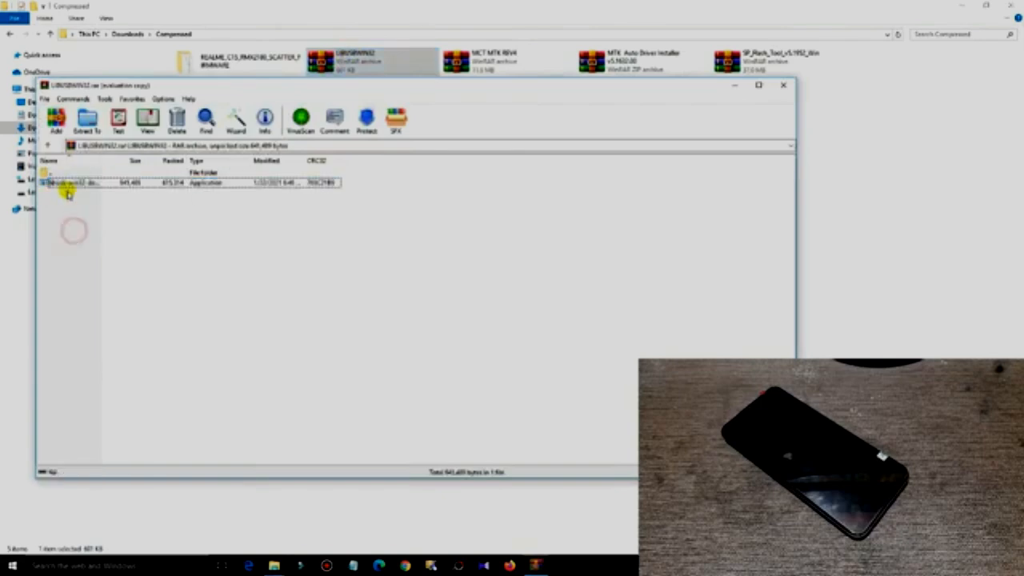
double_click(69, 184)
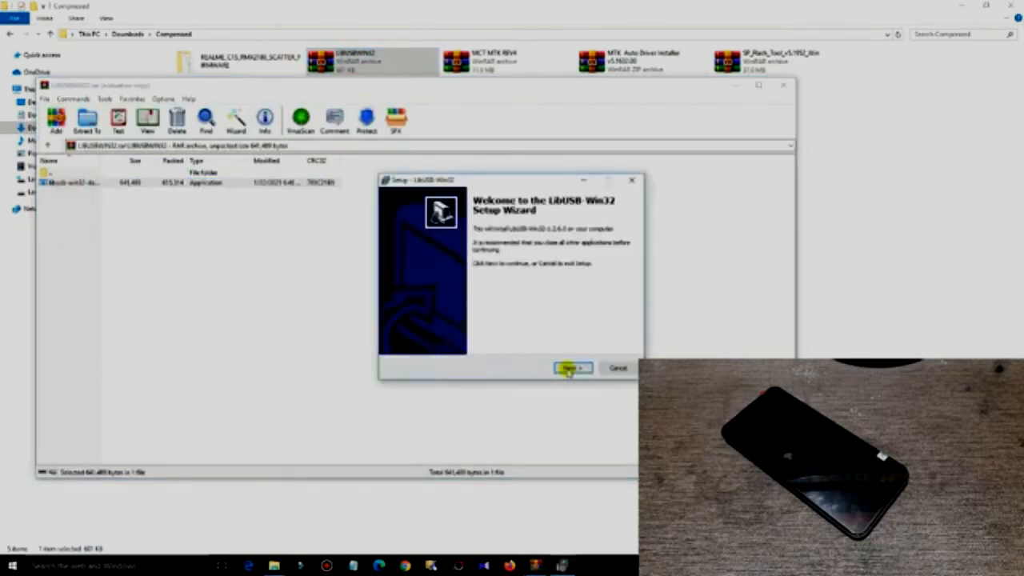
Install LibUSB-Win32 in the default folder, close the archive, and finish setup with the filter installer wizard set to launch.
left_click(568, 369)
left_click(457, 333)
left_click(569, 368)
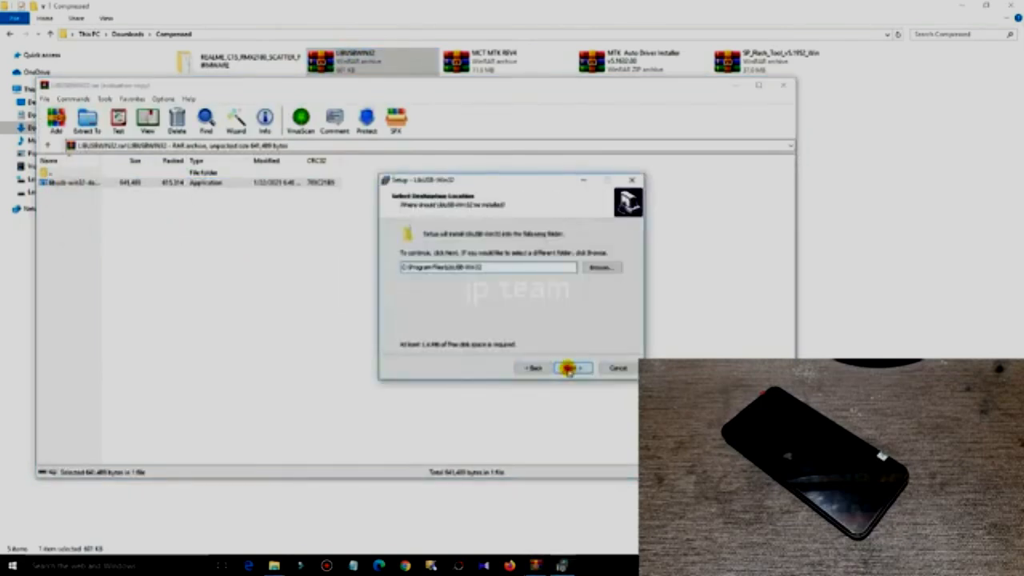
left_click(568, 368)
left_click(783, 85)
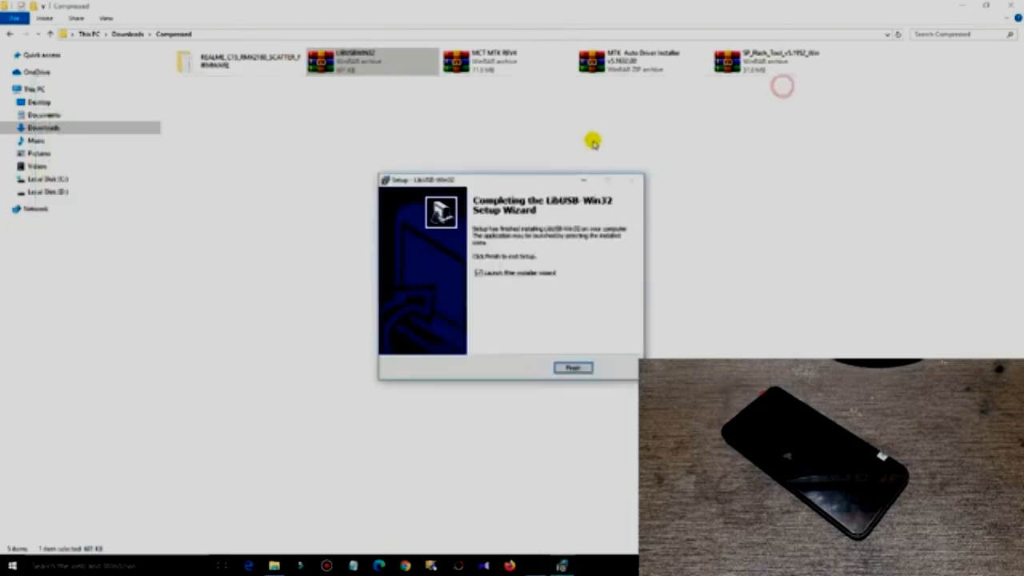
left_click(570, 366)
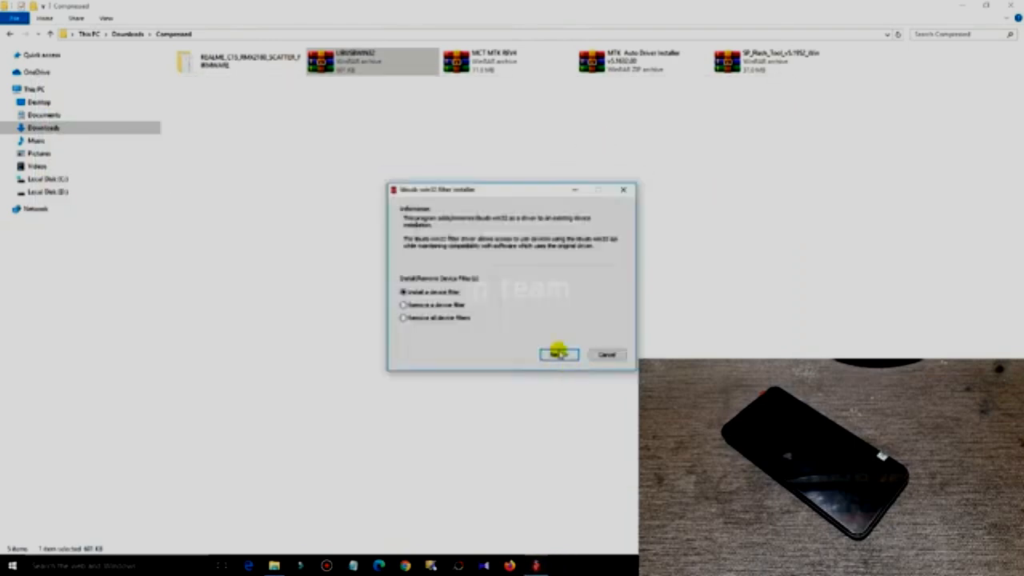
Install a libusb-win32 device filter for the connected phone's MediaTek USB Port and close the filter installer.
left_click(559, 353)
left_click_drag(513, 193, 180, 147)
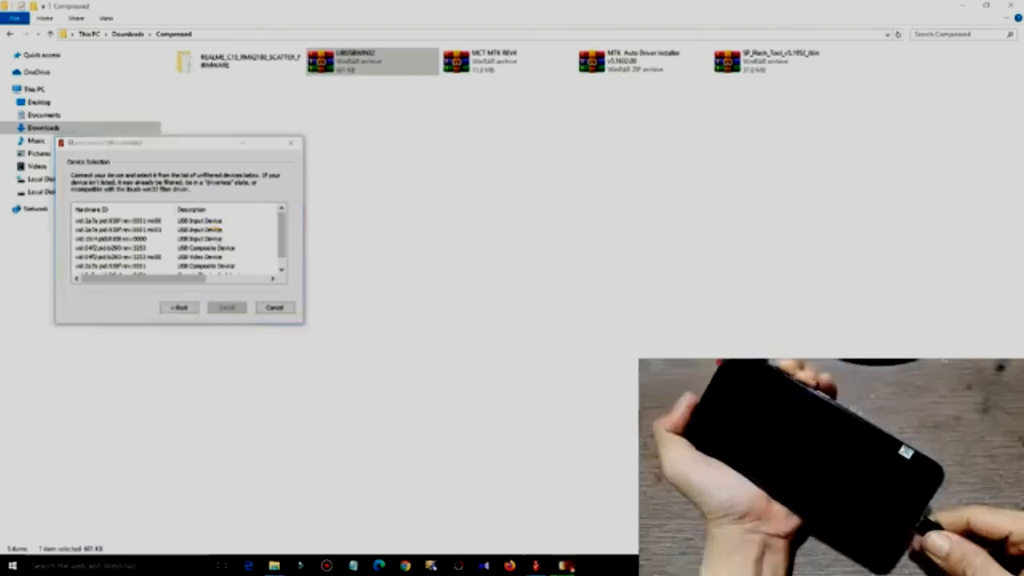
left_click(203, 256)
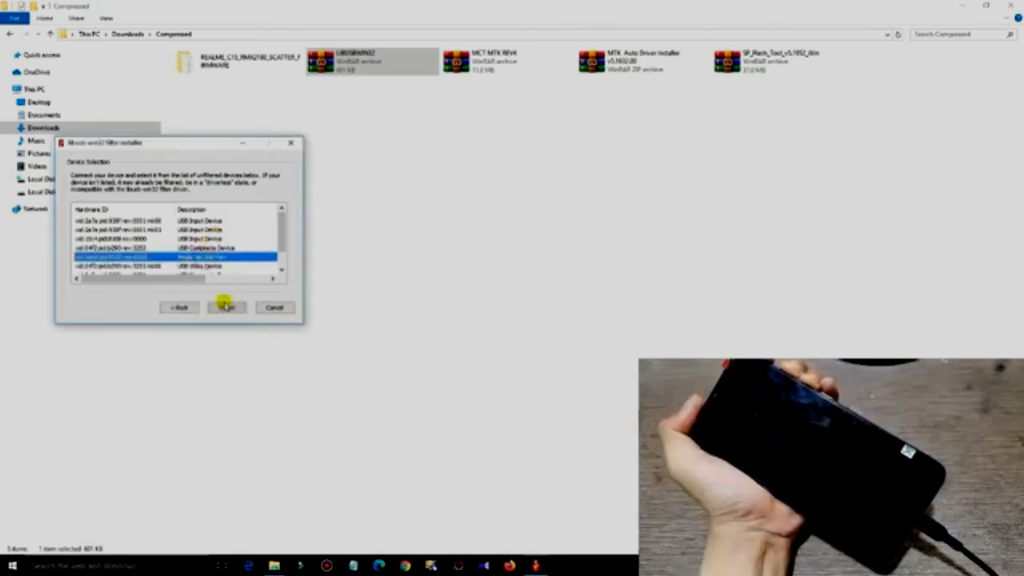
left_click(226, 308)
left_click_drag(476, 262, 178, 221)
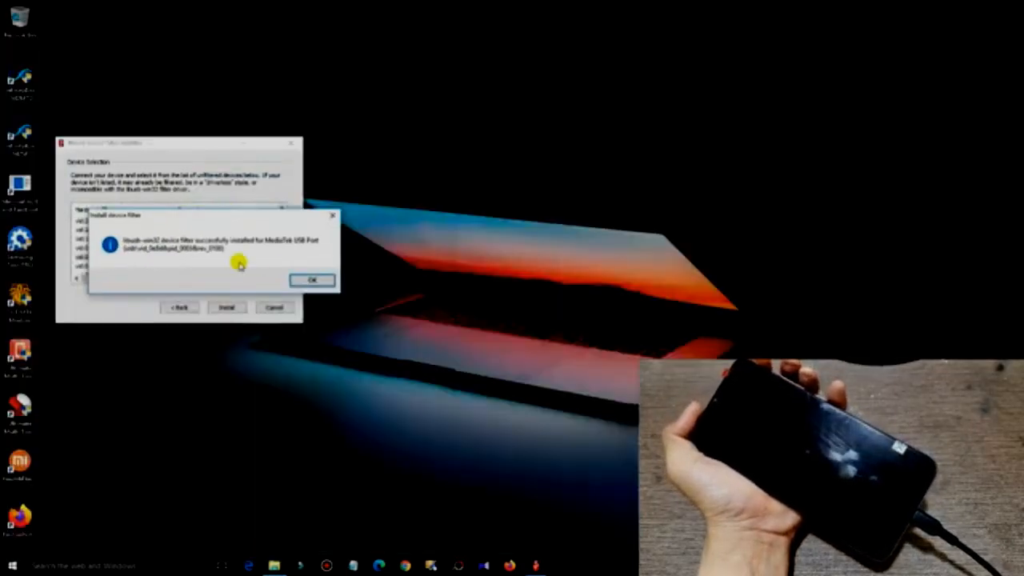
left_click(312, 280)
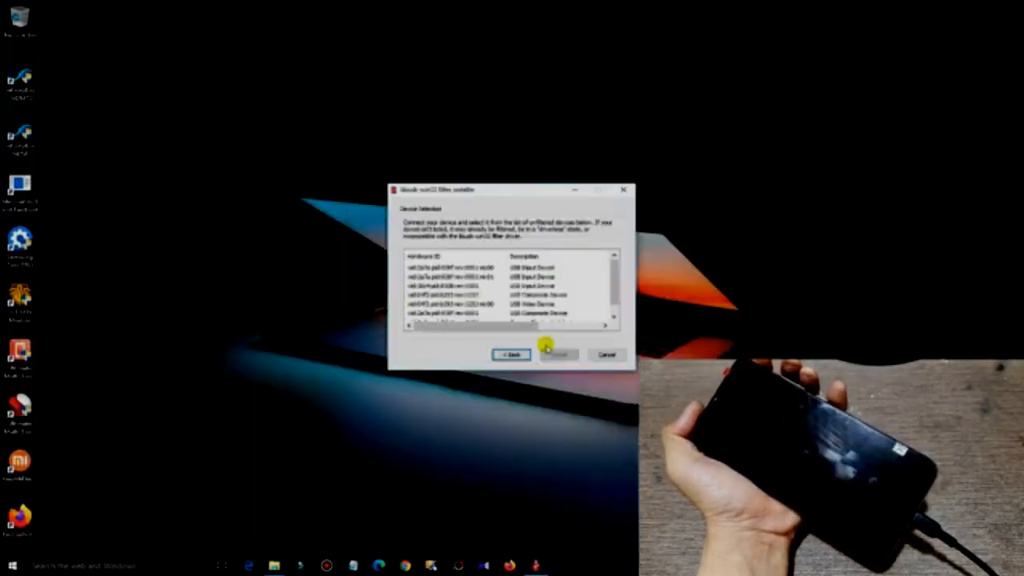
left_click(608, 354)
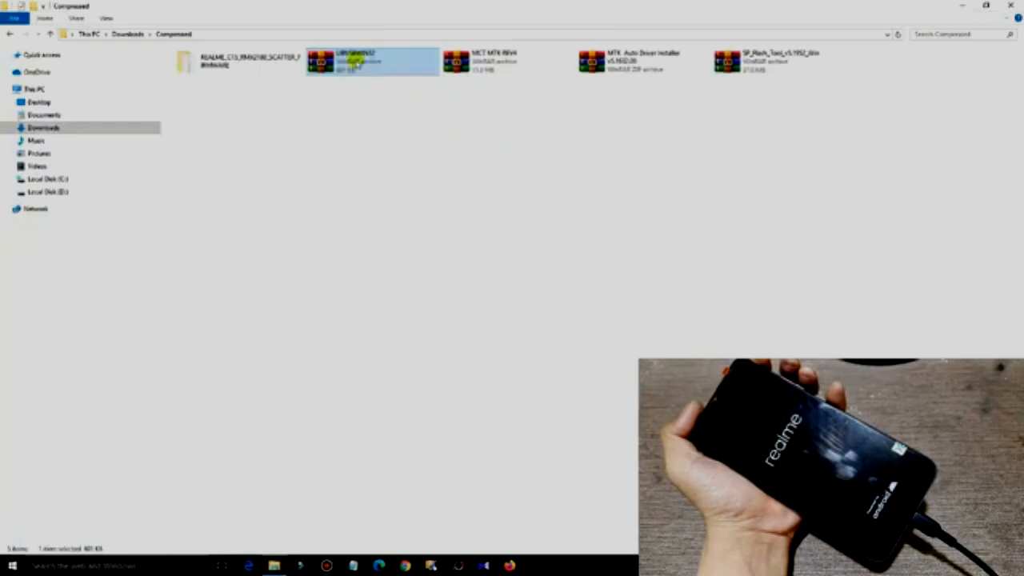
Extract the SP_Flash_Tool_v5.1952_Win and MCT MTK REV4 archives into the Compressed folder.
key("F2")
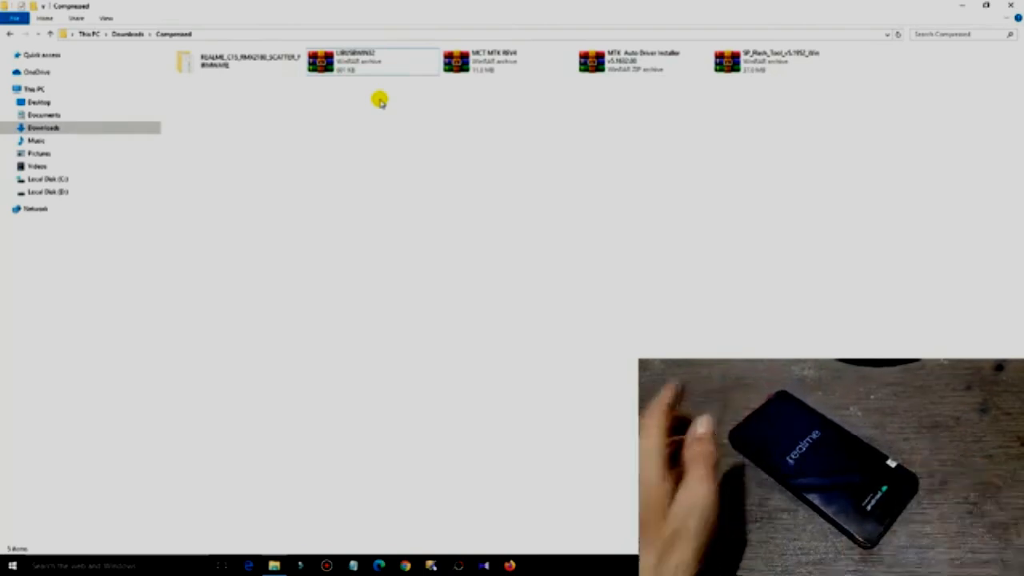
right_click(766, 56)
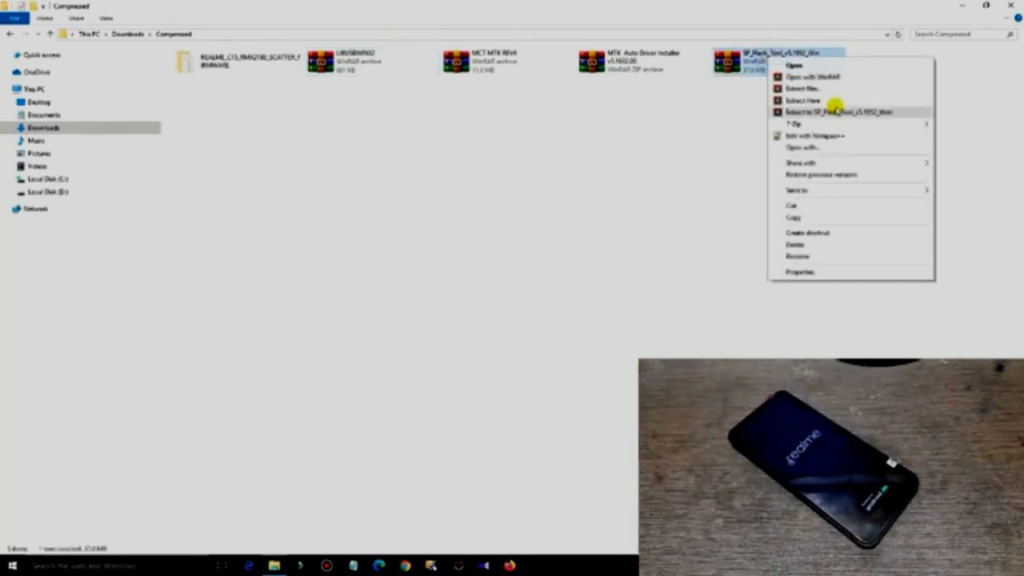
left_click(801, 100)
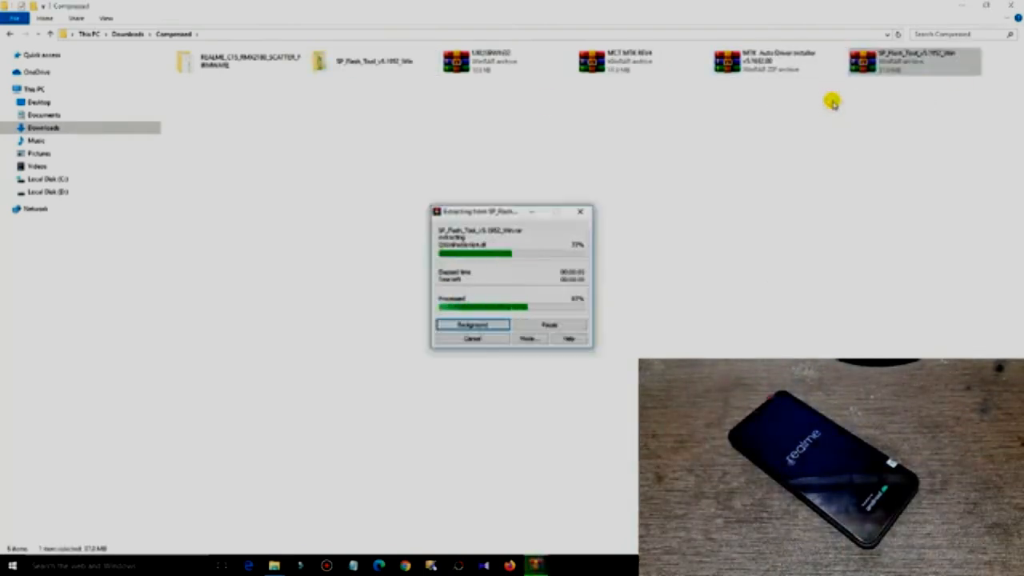
right_click(610, 60)
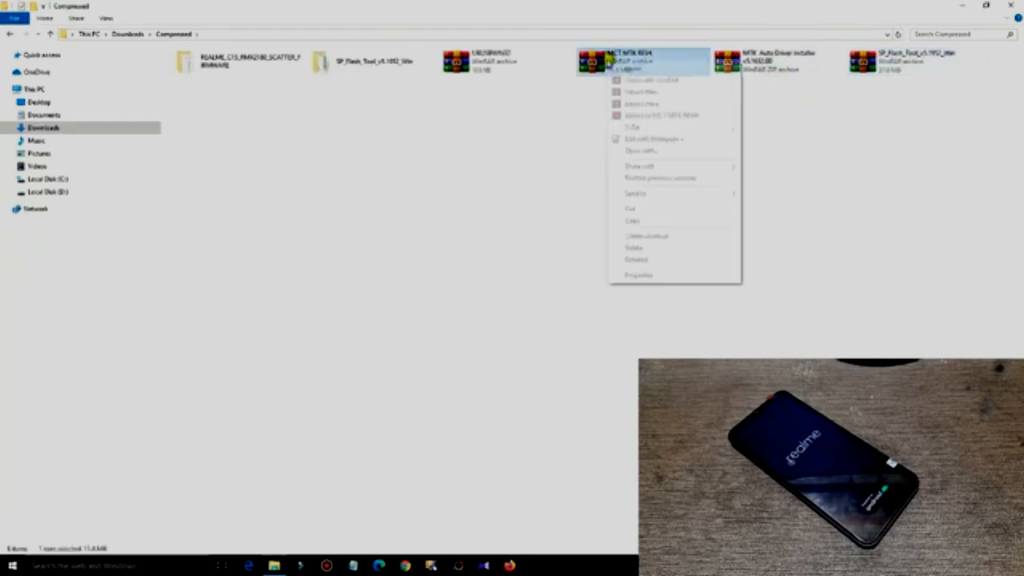
left_click(654, 102)
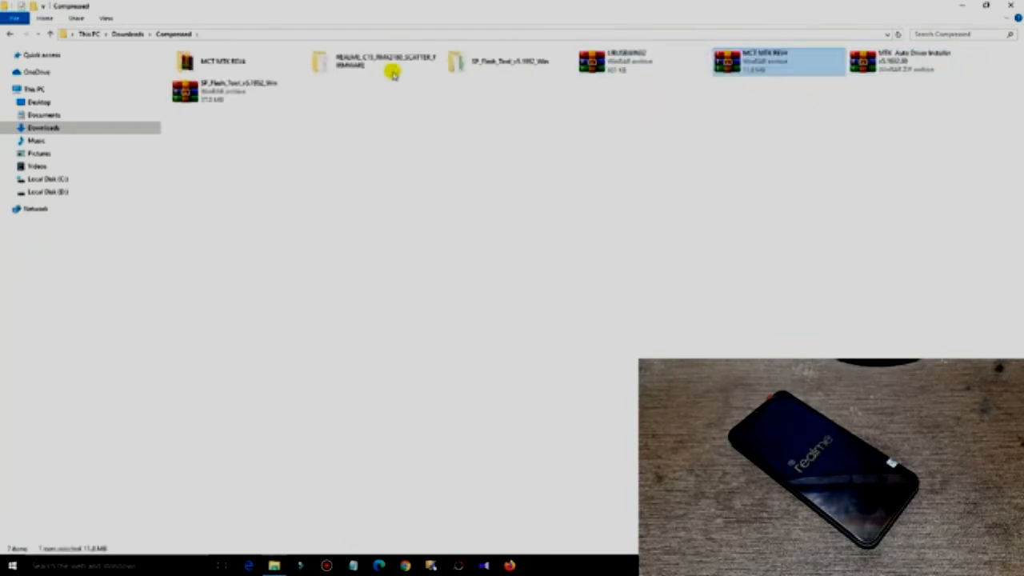
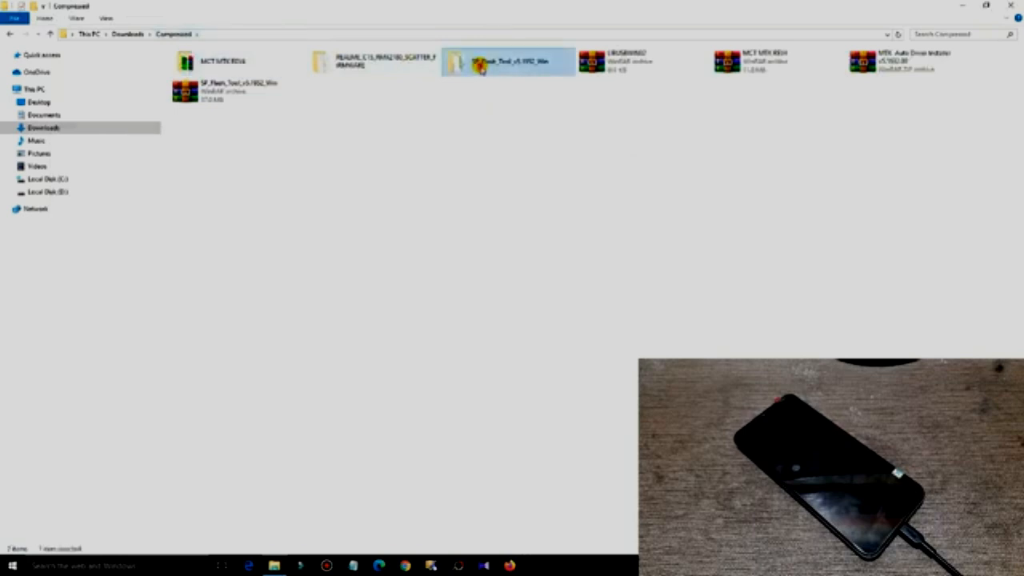
Launch flash_tool from the SP_Flash_Tool_v5.1952_Win folder and minimize the File Explorer window.
double_click(199, 235)
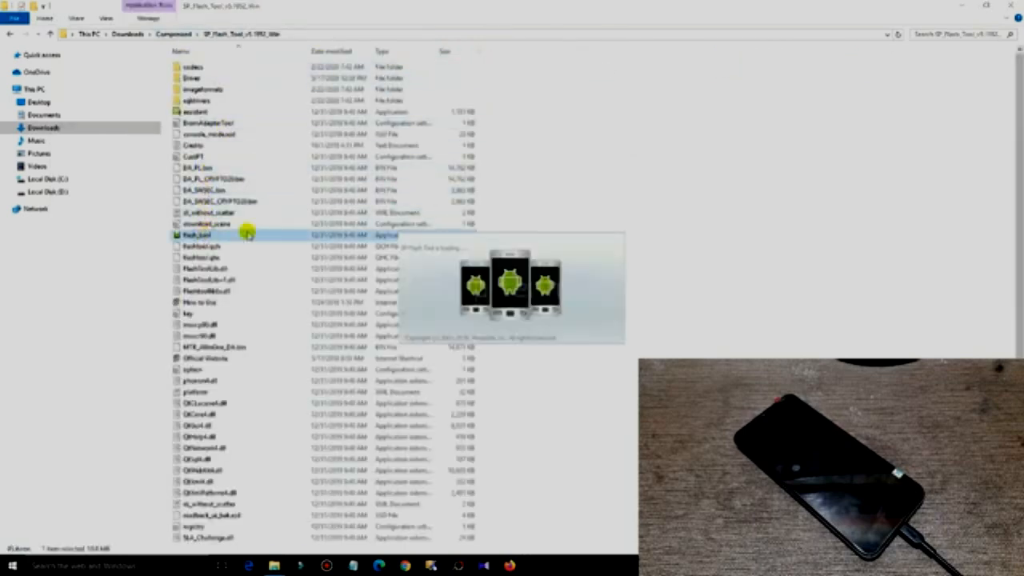
left_click(960, 6)
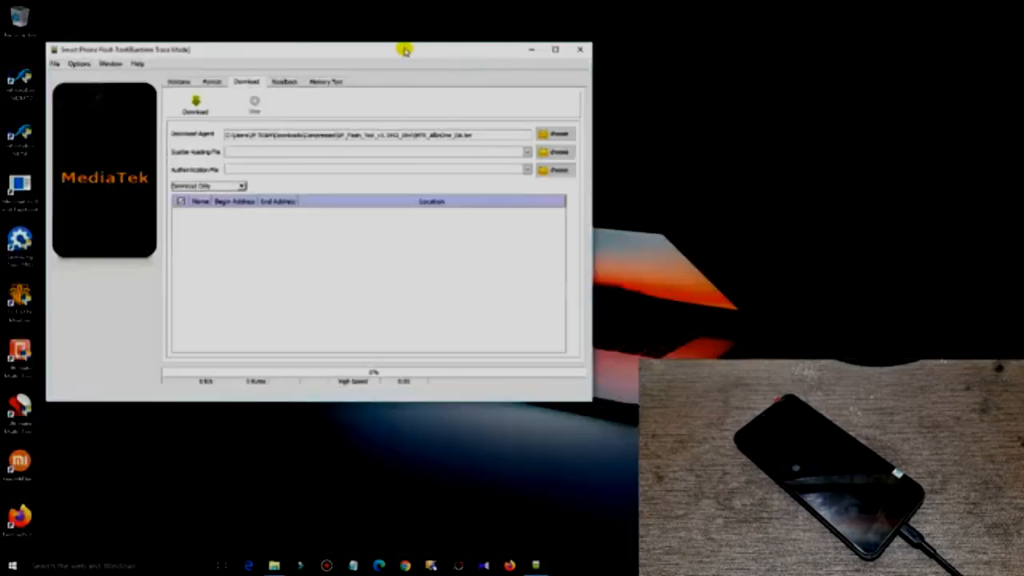
Load the MT6765_Android_scatter file from the REALME_C15_RMX2180_SCATTER_FIRMWARE folder as the scatter-loading file.
left_click_drag(406, 49, 405, 77)
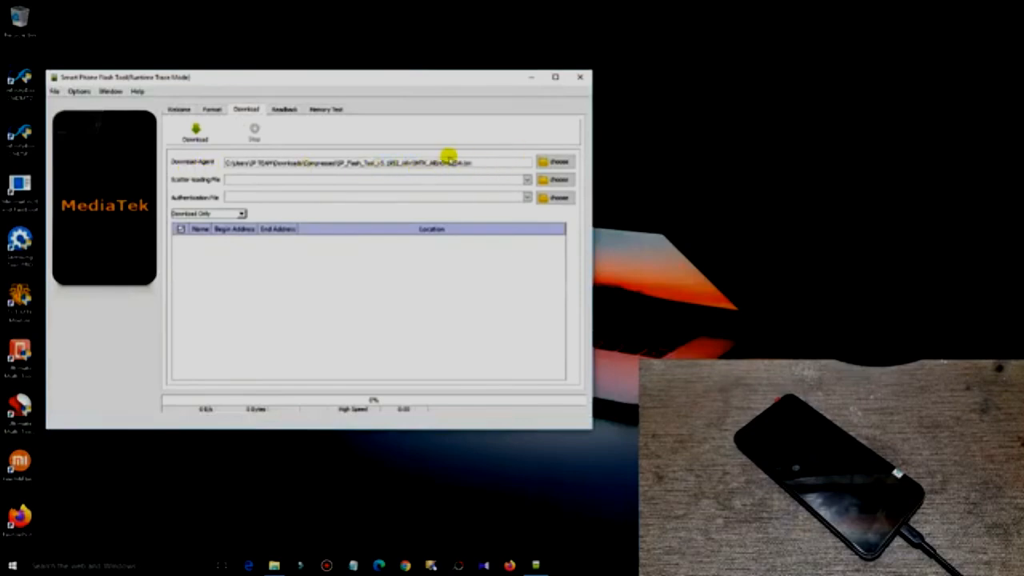
left_click(552, 179)
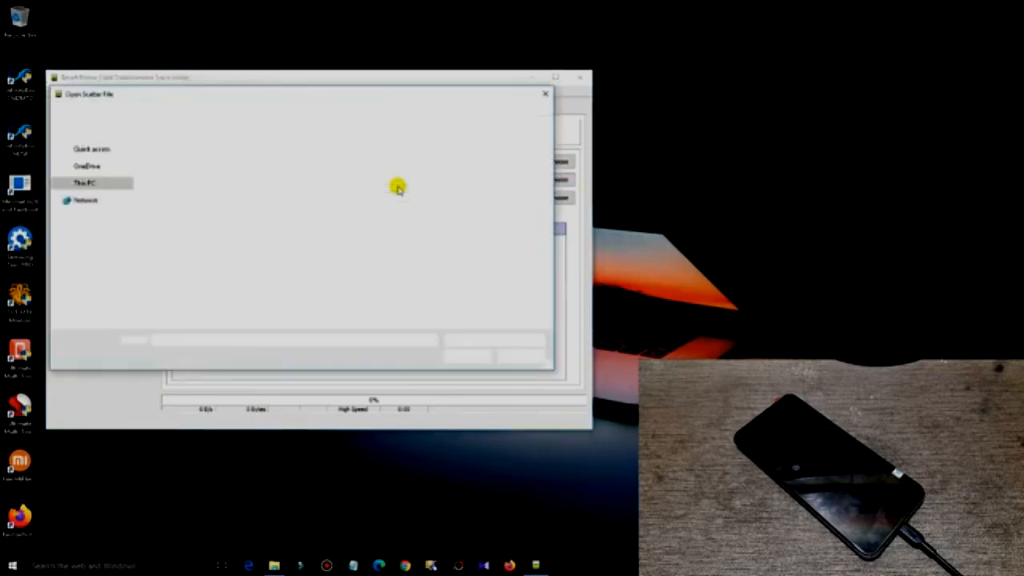
left_click(223, 111)
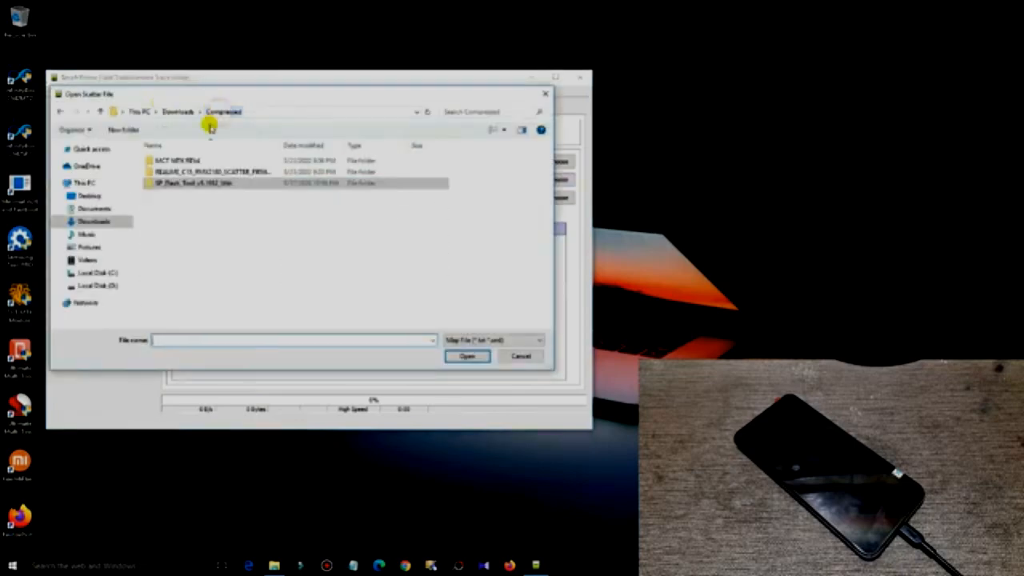
left_click(196, 172)
double_click(196, 172)
left_click(191, 172)
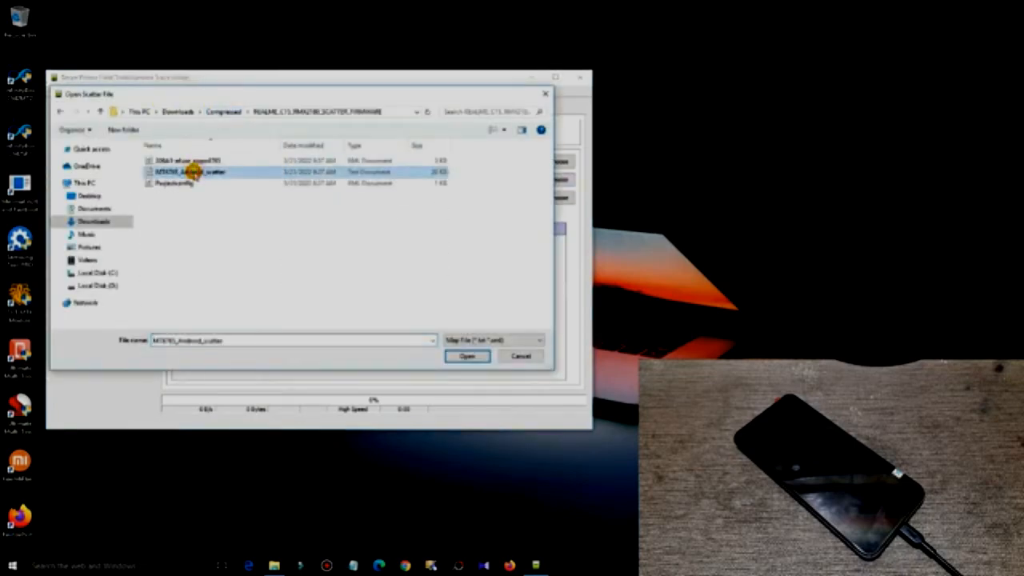
left_click(454, 358)
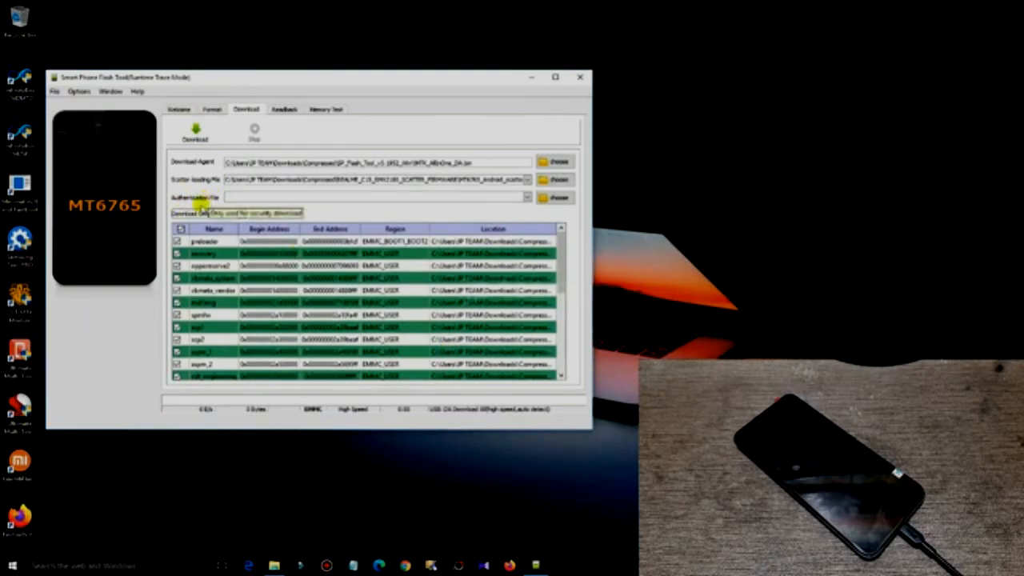
Exclude opporeserve2, cdt_engineering, special_preload and the partition directly below special_preload from the flash list.
left_click(176, 265)
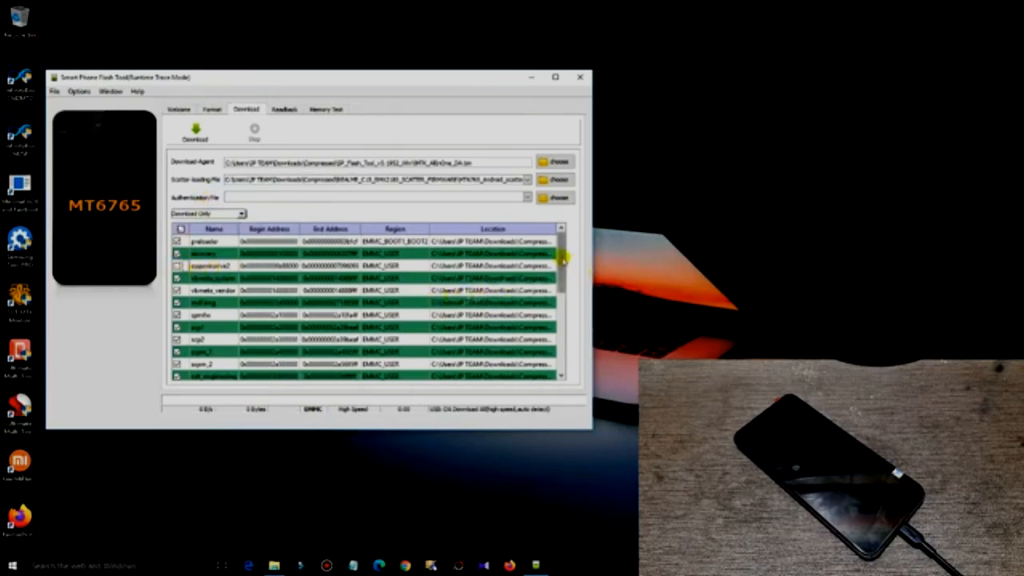
left_click_drag(563, 261, 563, 286)
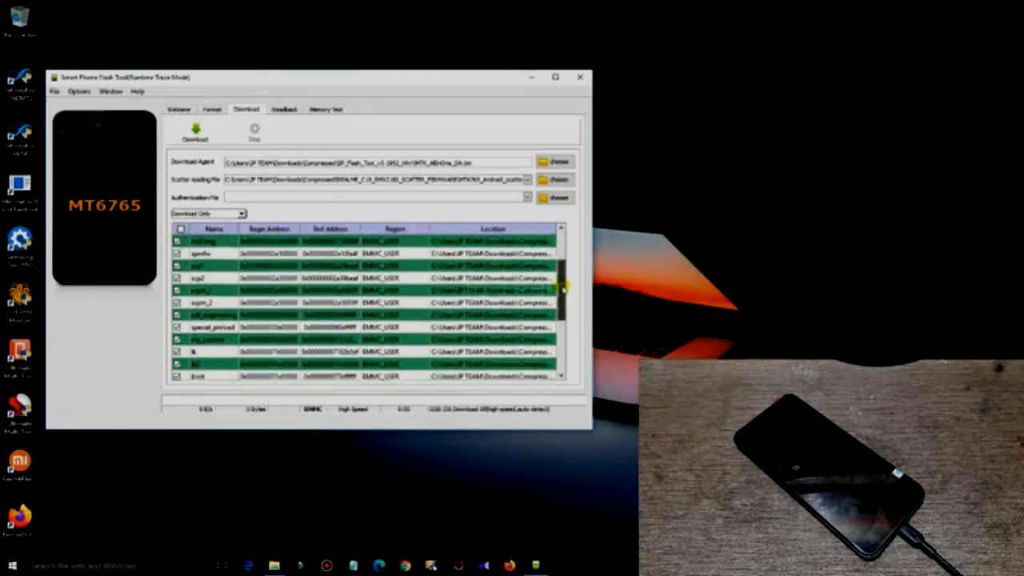
left_click(177, 316)
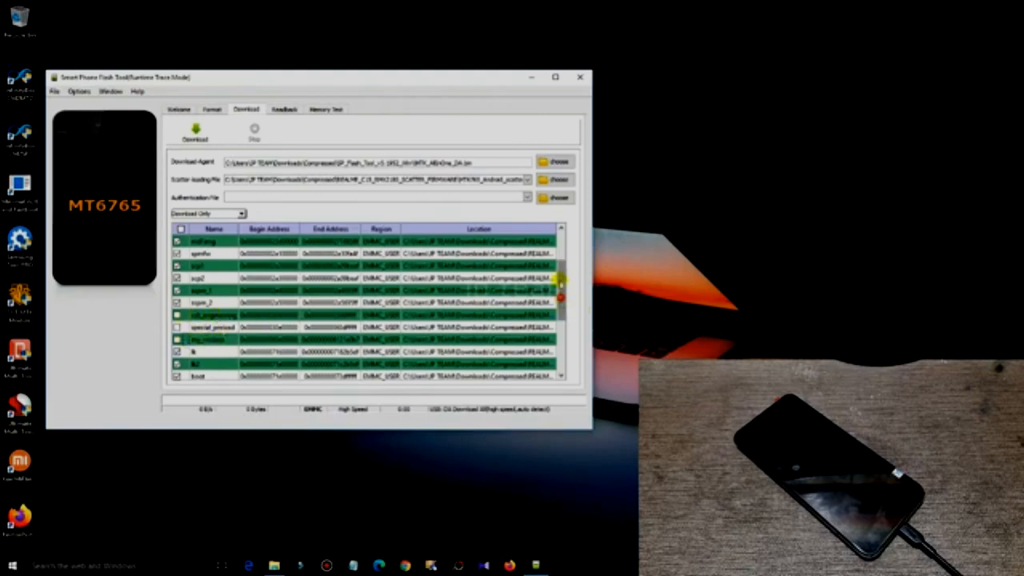
scroll(376, 254, "up", 3)
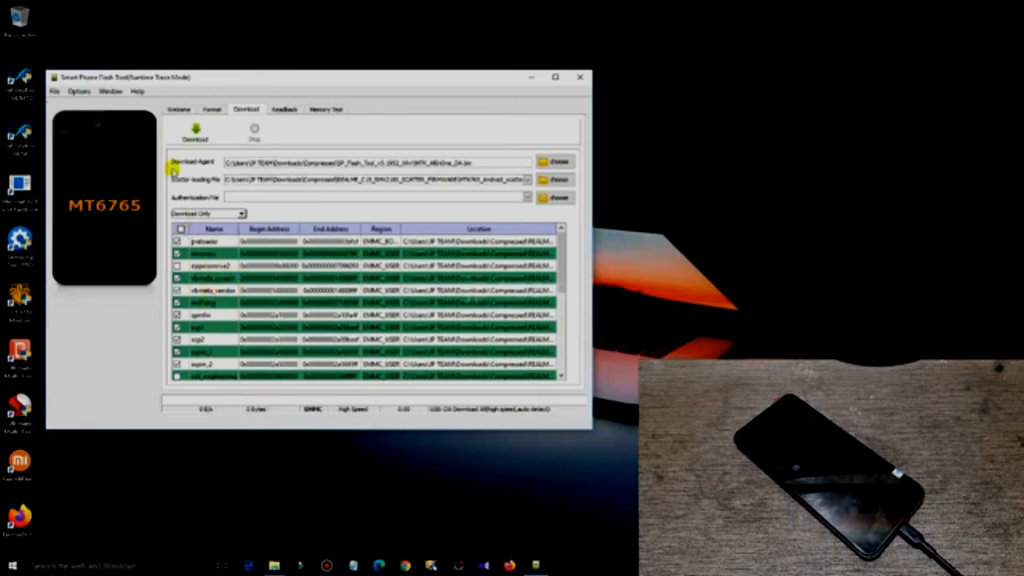
Set the flash tool's connection to UART on the phone's detected COM port and close the options.
left_click(80, 91)
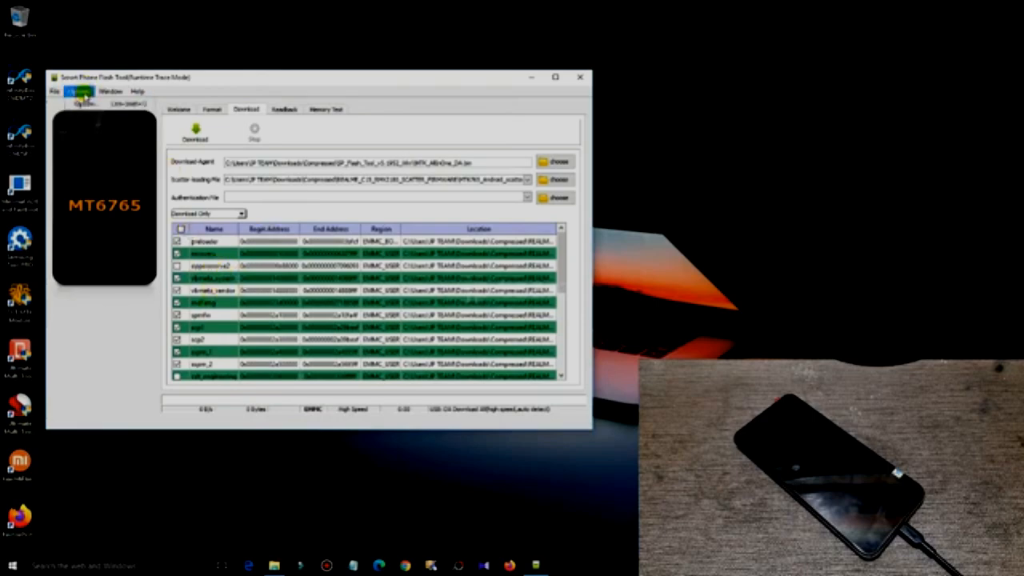
left_click(96, 105)
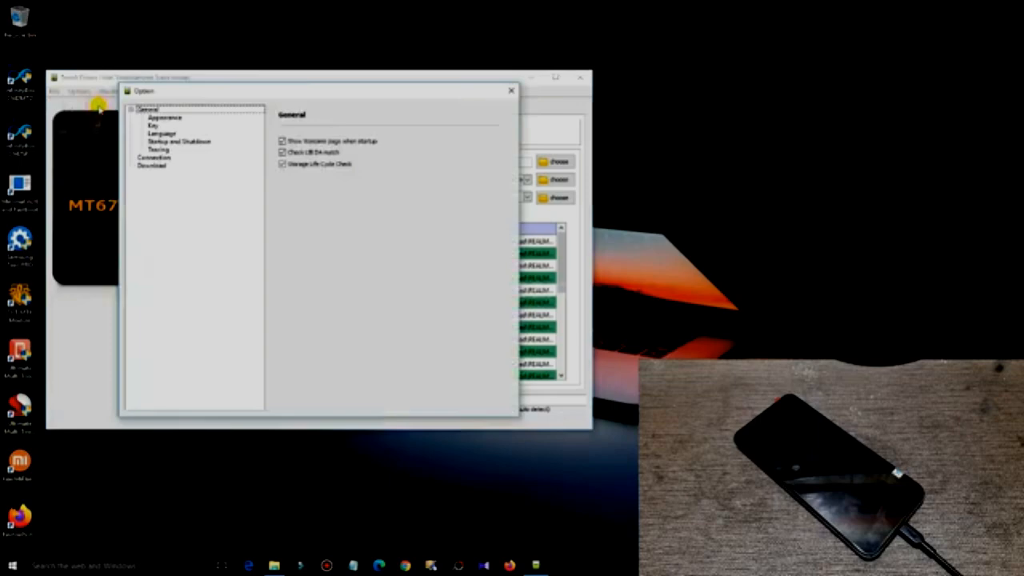
left_click(152, 158)
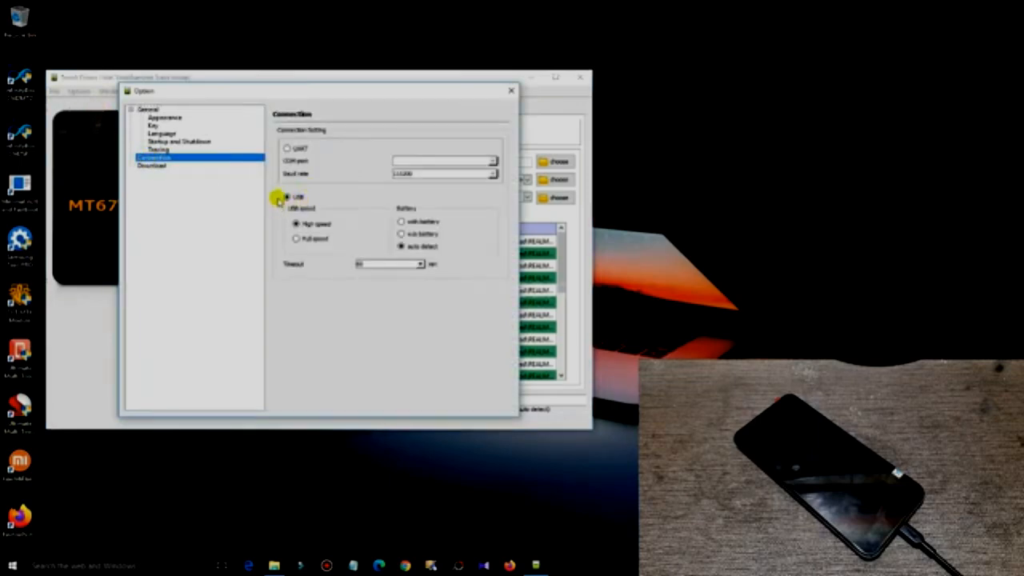
left_click(286, 148)
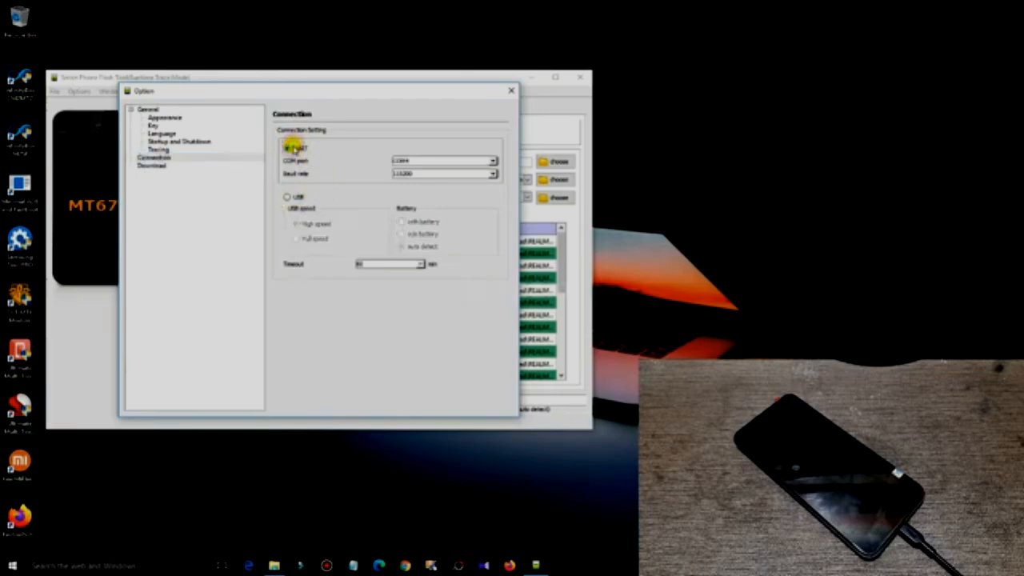
left_click(434, 160)
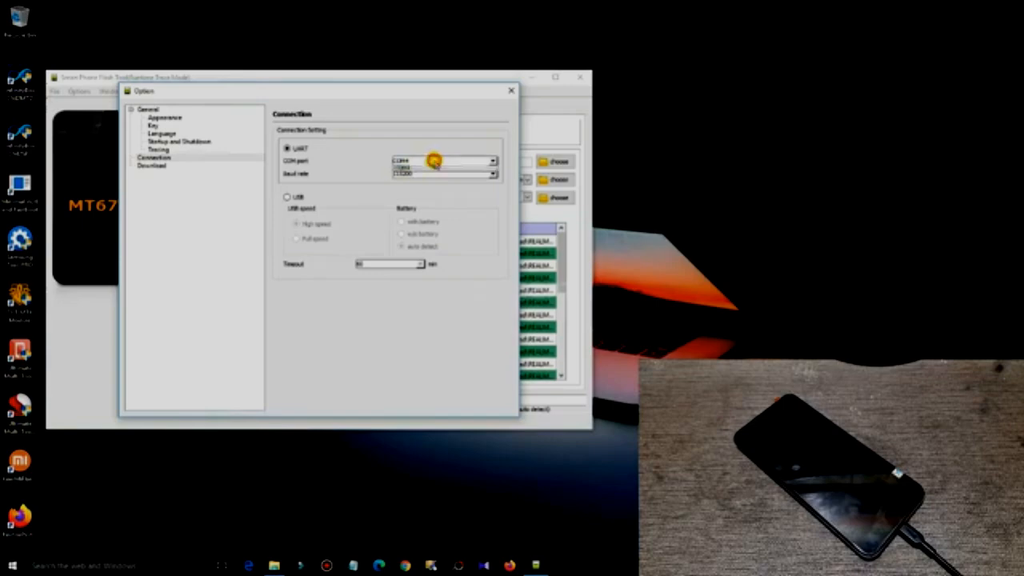
left_click(434, 161)
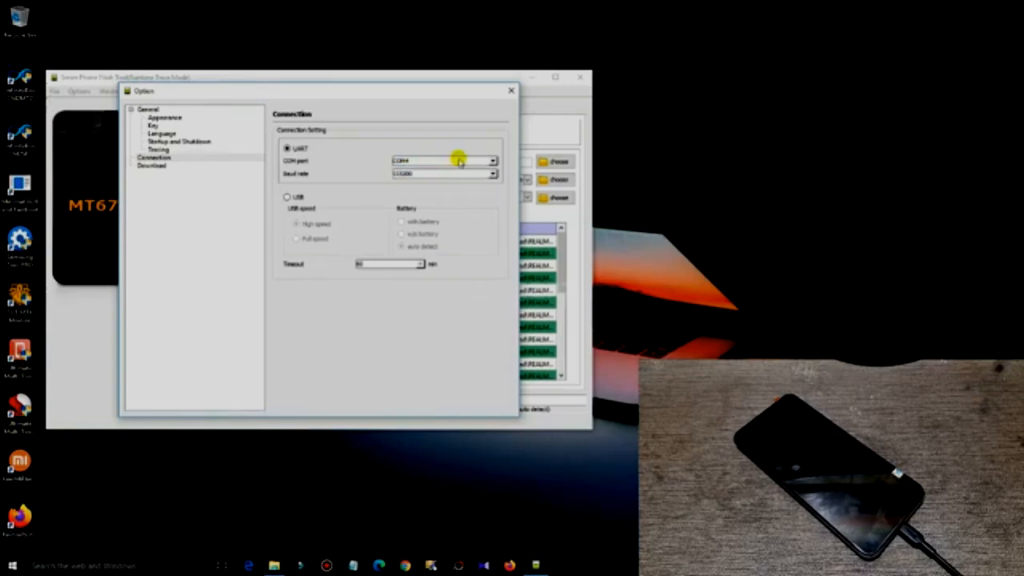
left_click(510, 91)
Flash the selected partitions to the phone in Download Only mode, dismiss the completion message and close the flash tool.
left_click(196, 134)
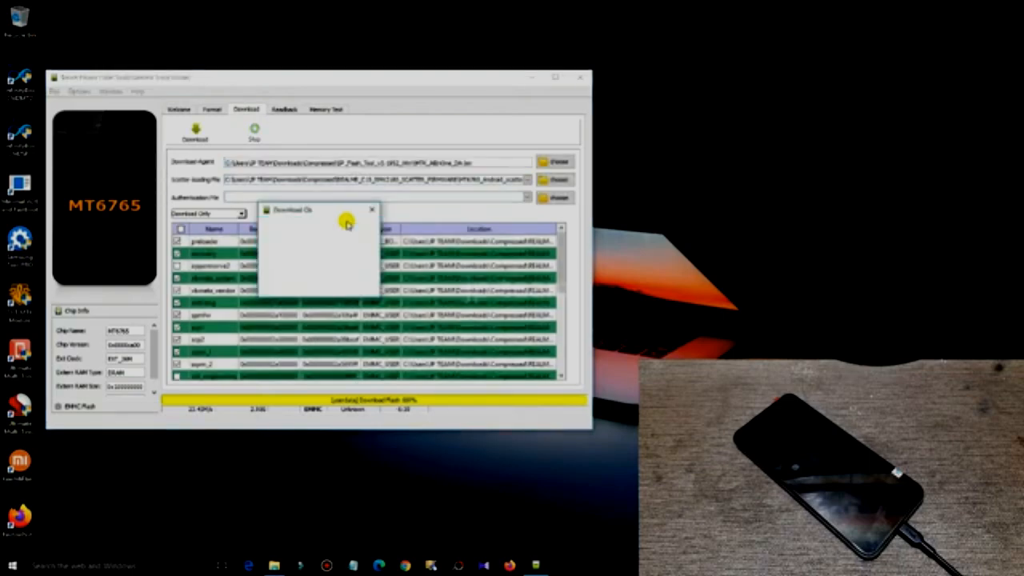
left_click_drag(327, 212, 279, 219)
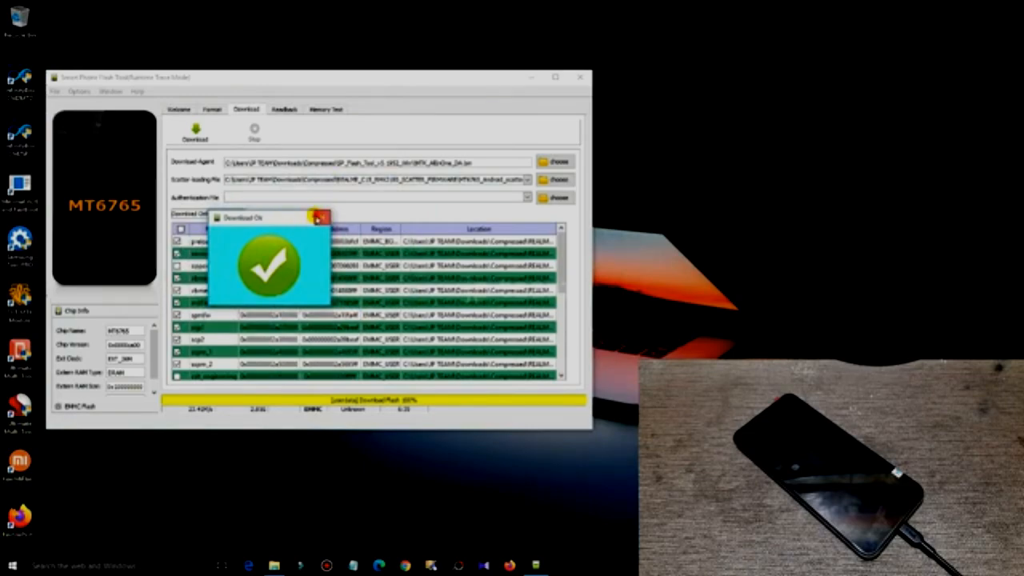
left_click(319, 218)
left_click(580, 77)
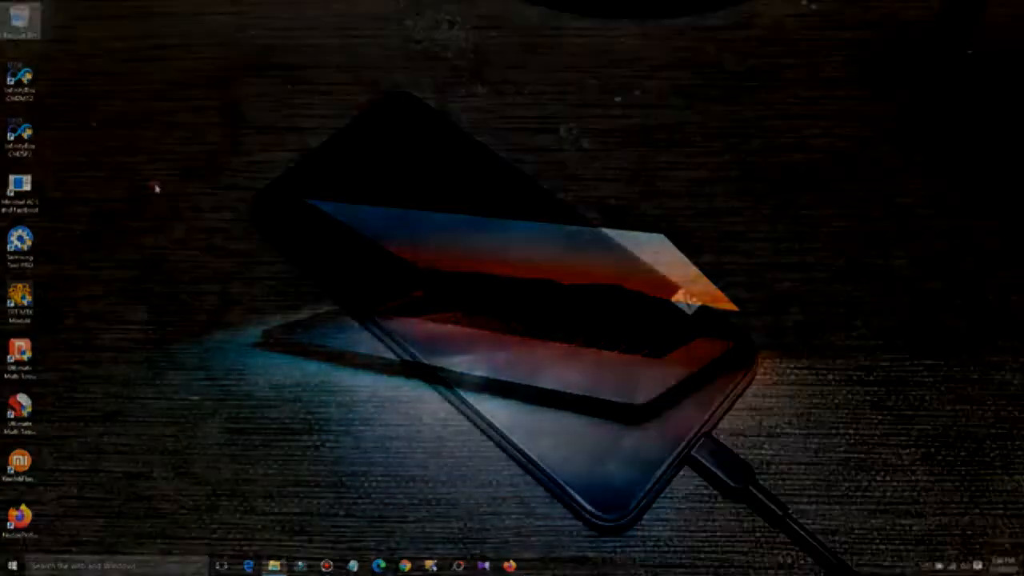